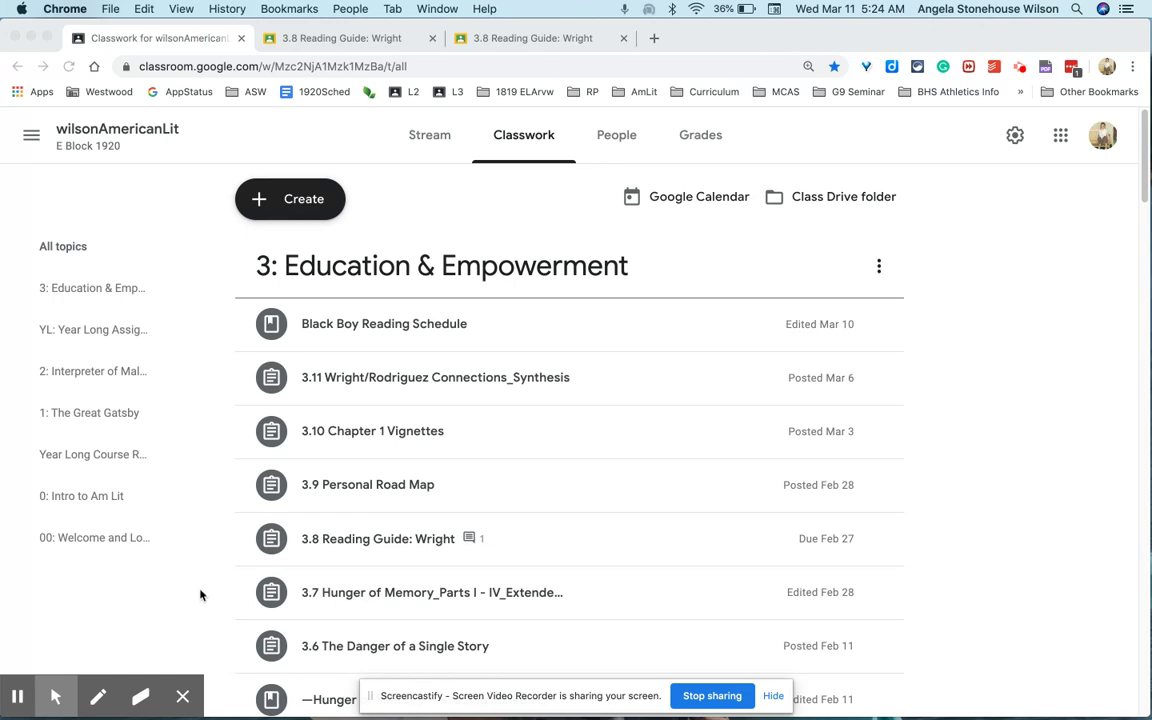
Expand the 3.8 Reading Guide: Wright assignment in the classwork list and open its student work overview
left_click(380, 545)
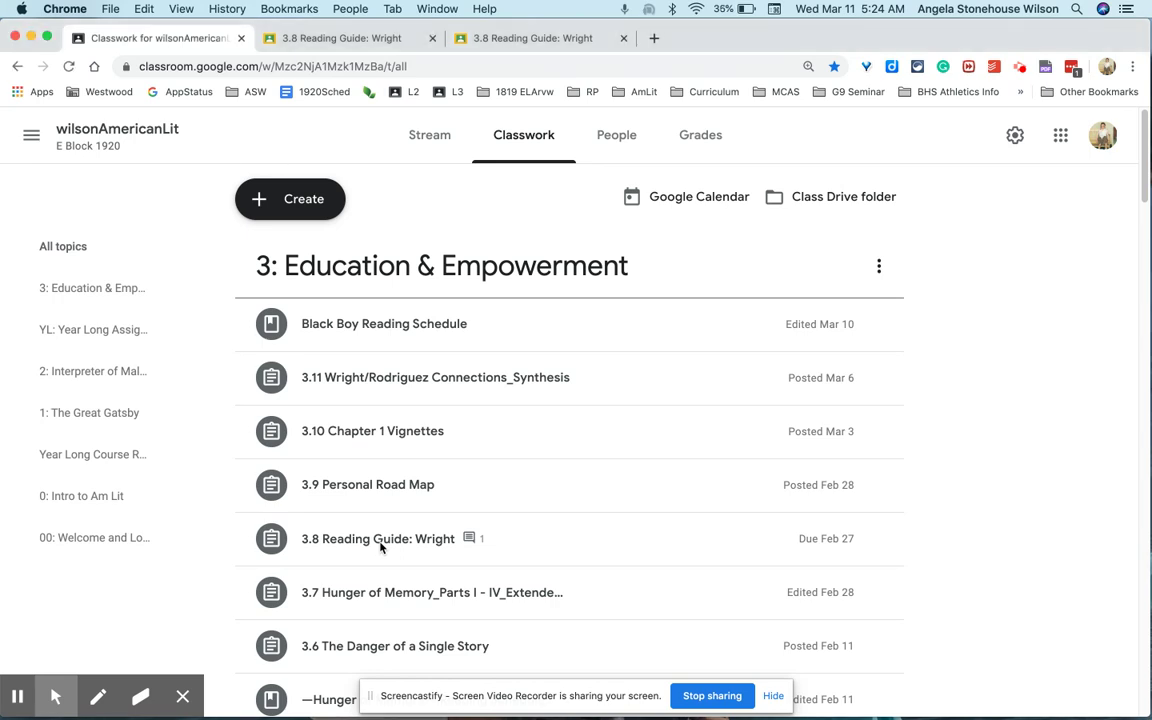
left_click(385, 546)
left_click(390, 548)
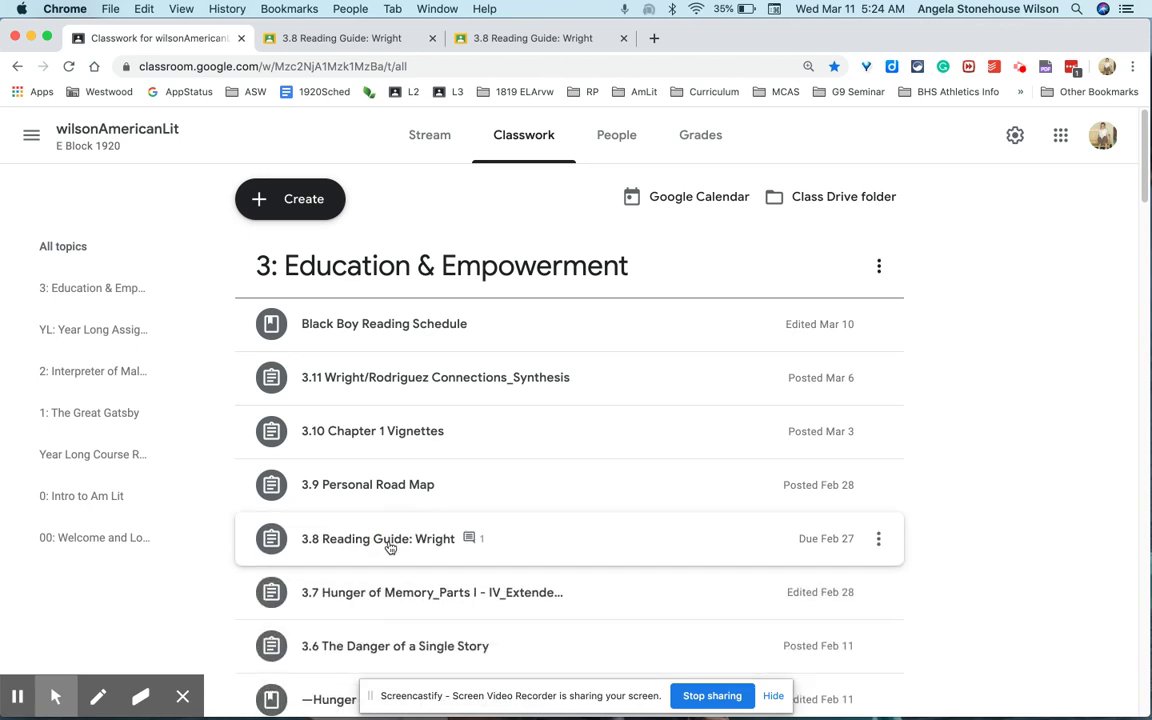
scroll(390, 548, "down", 4)
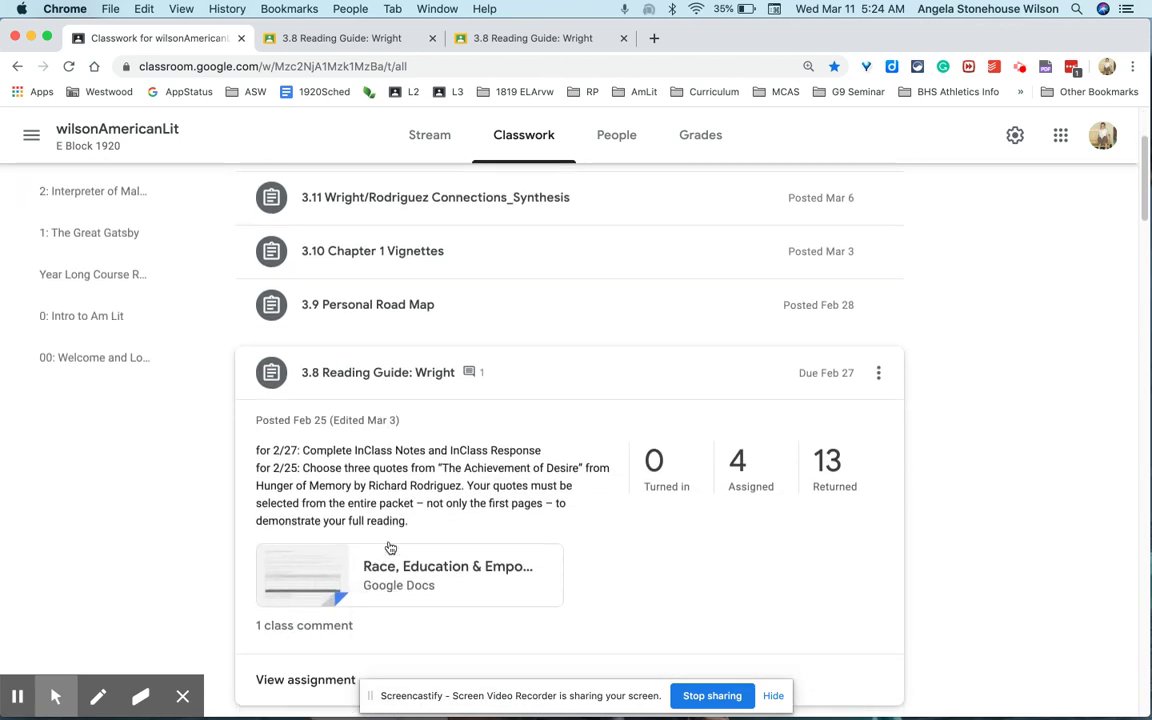
scroll(390, 548, "down", 1)
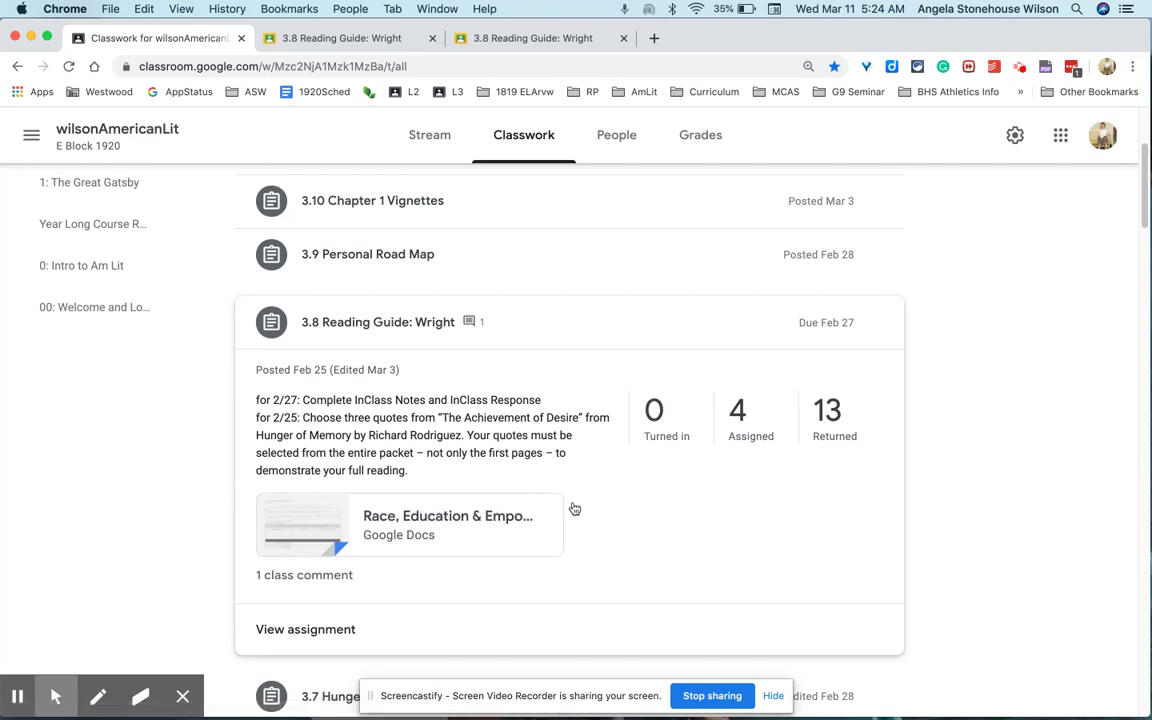
scroll(574, 509, "down", 1)
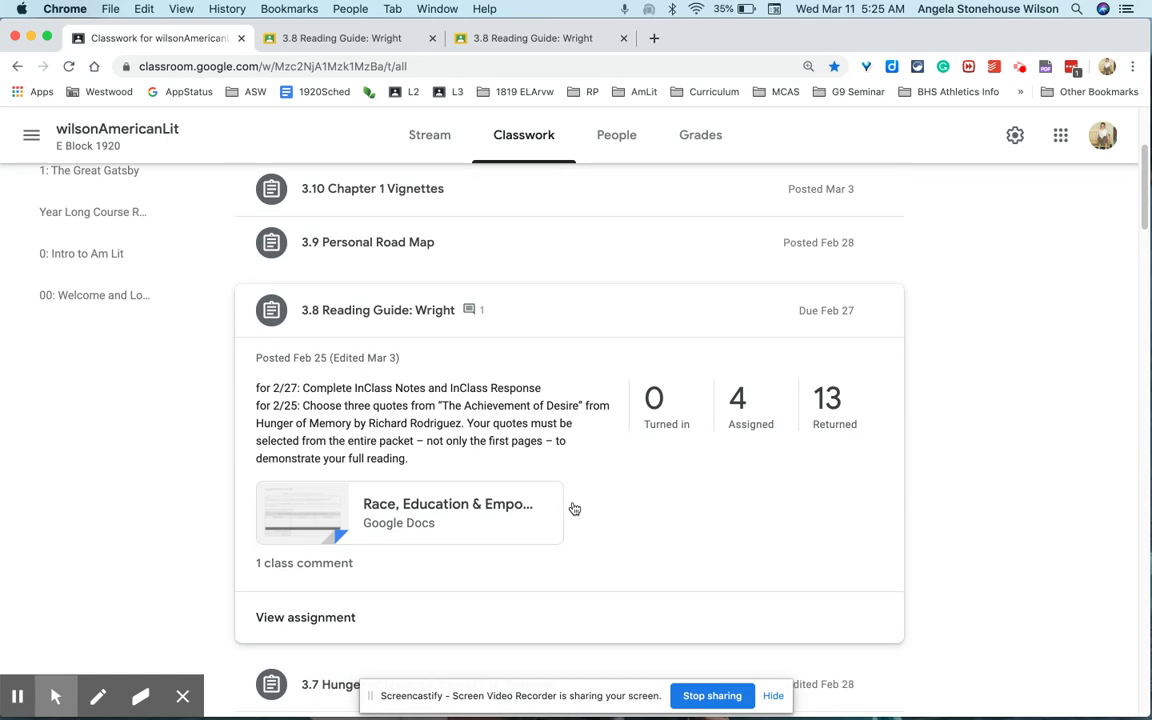
left_click(665, 424)
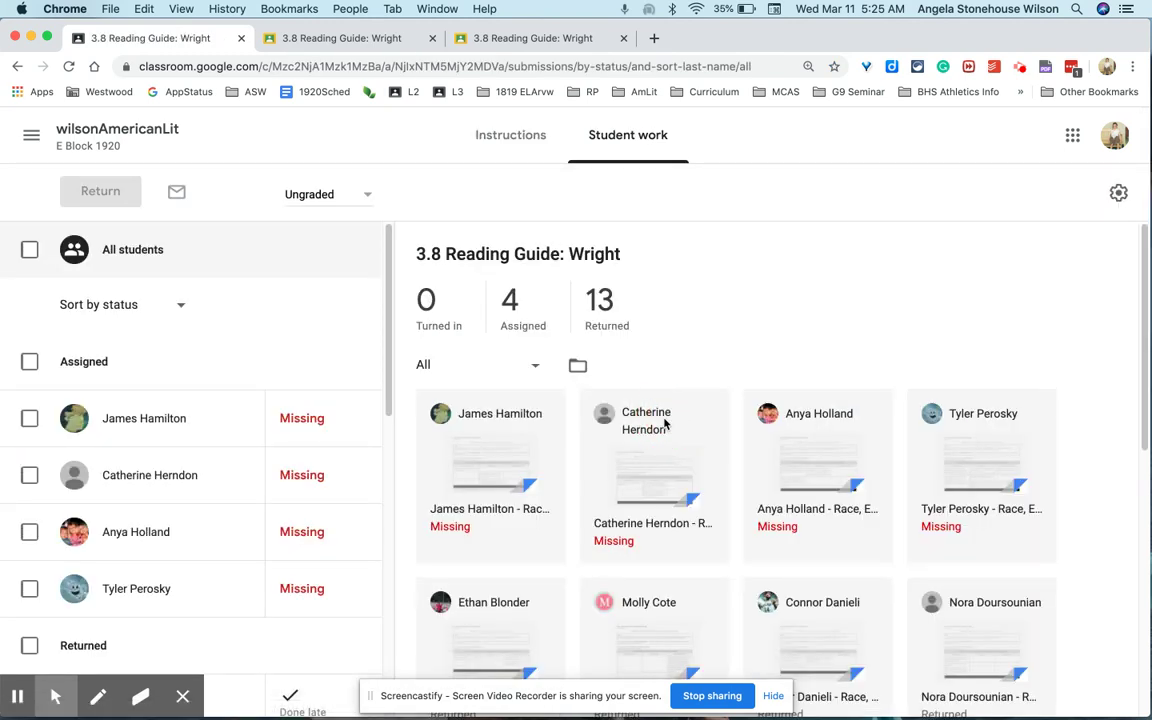
Open the first returned student's reading guide and examine the quotes table, In-Class Personal Response and teacher feedback
left_click(103, 300)
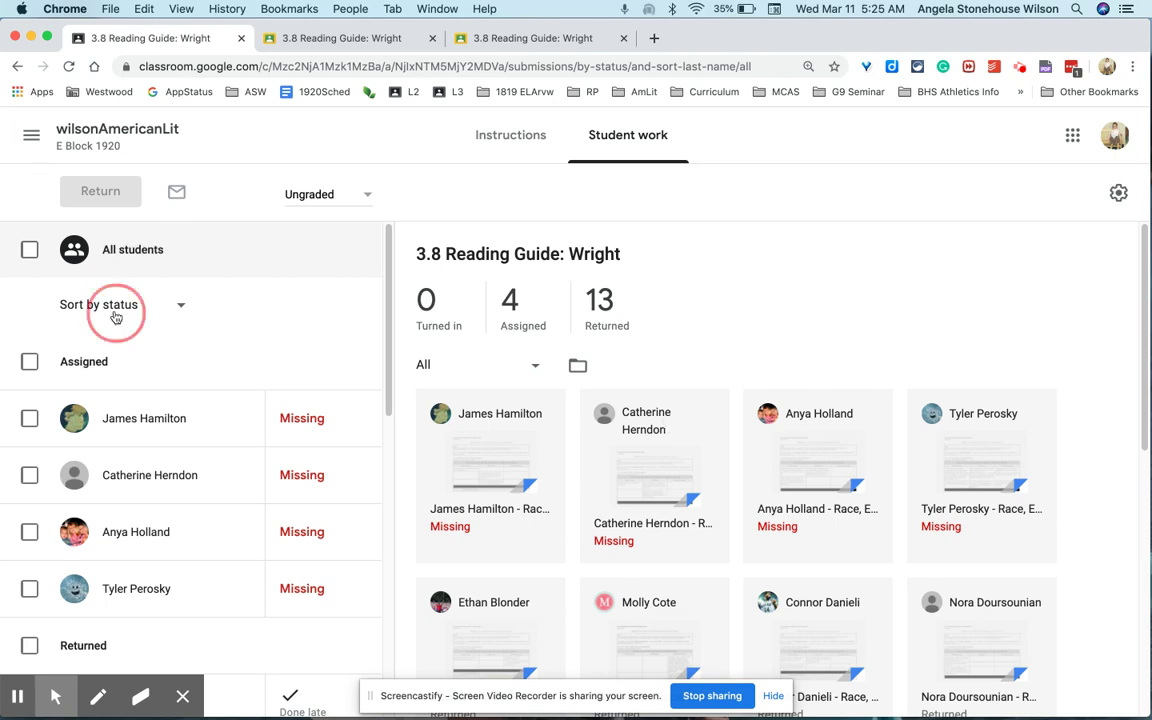
left_click(104, 220)
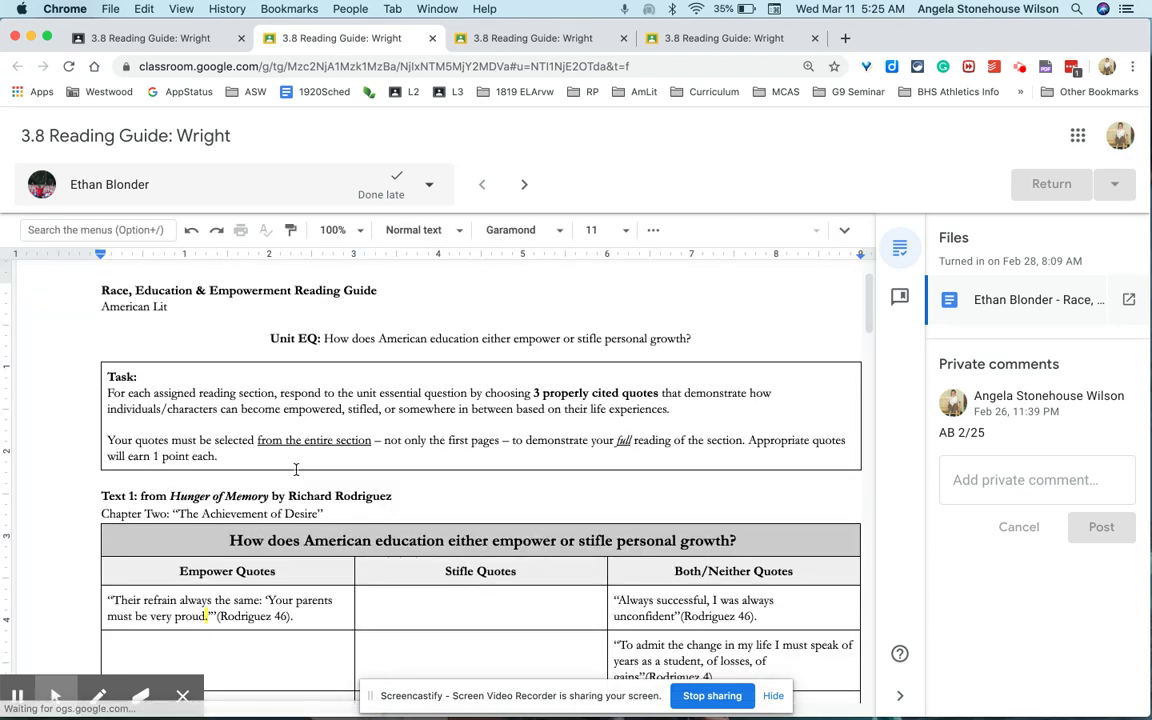
scroll(296, 470, "down", 2)
scroll(296, 465, "right", 2)
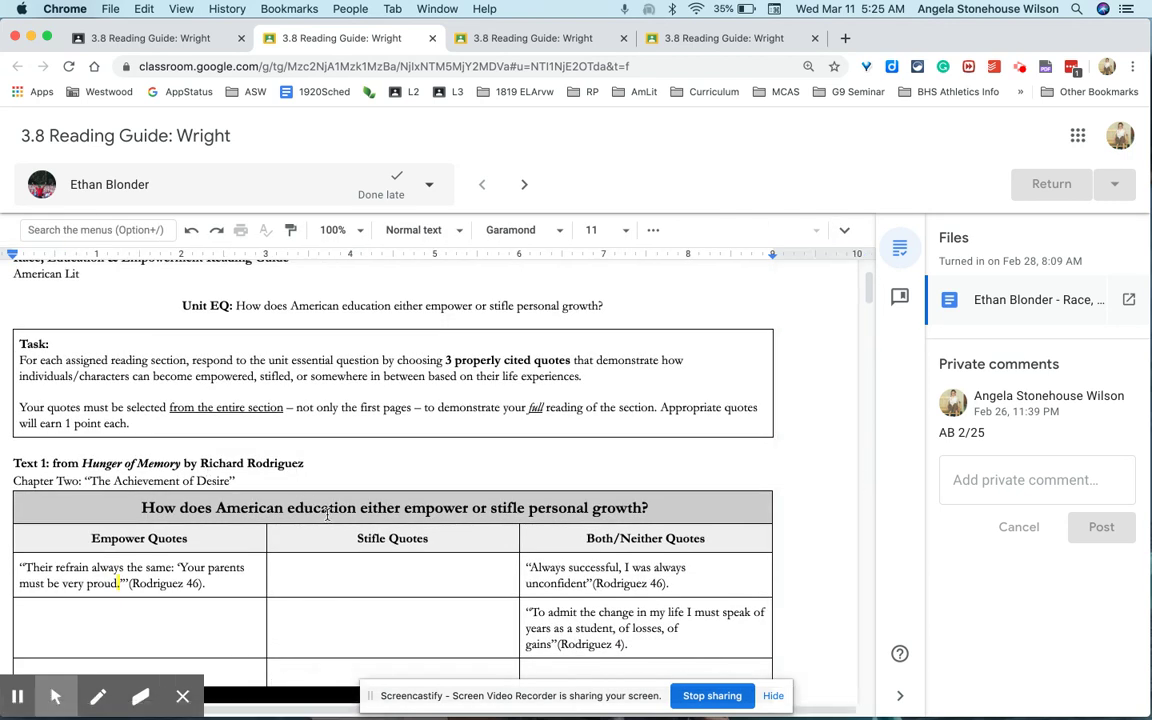
scroll(333, 522, "right", 1)
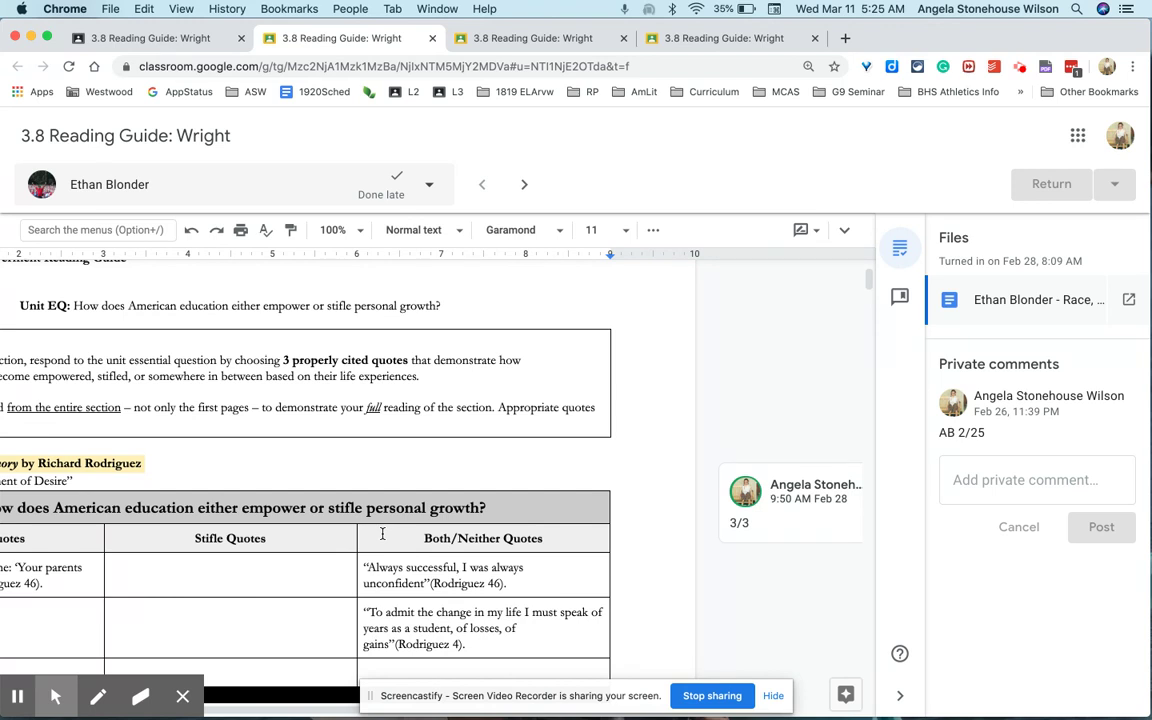
scroll(382, 534, "left", 3)
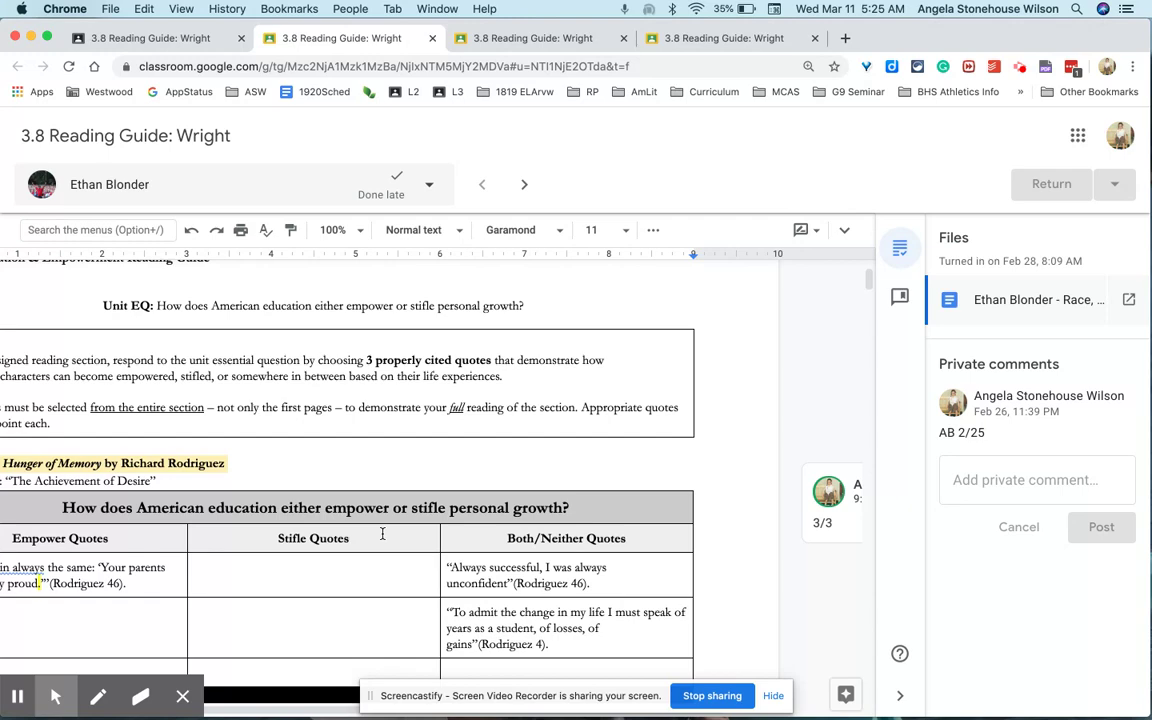
scroll(382, 534, "left", 1)
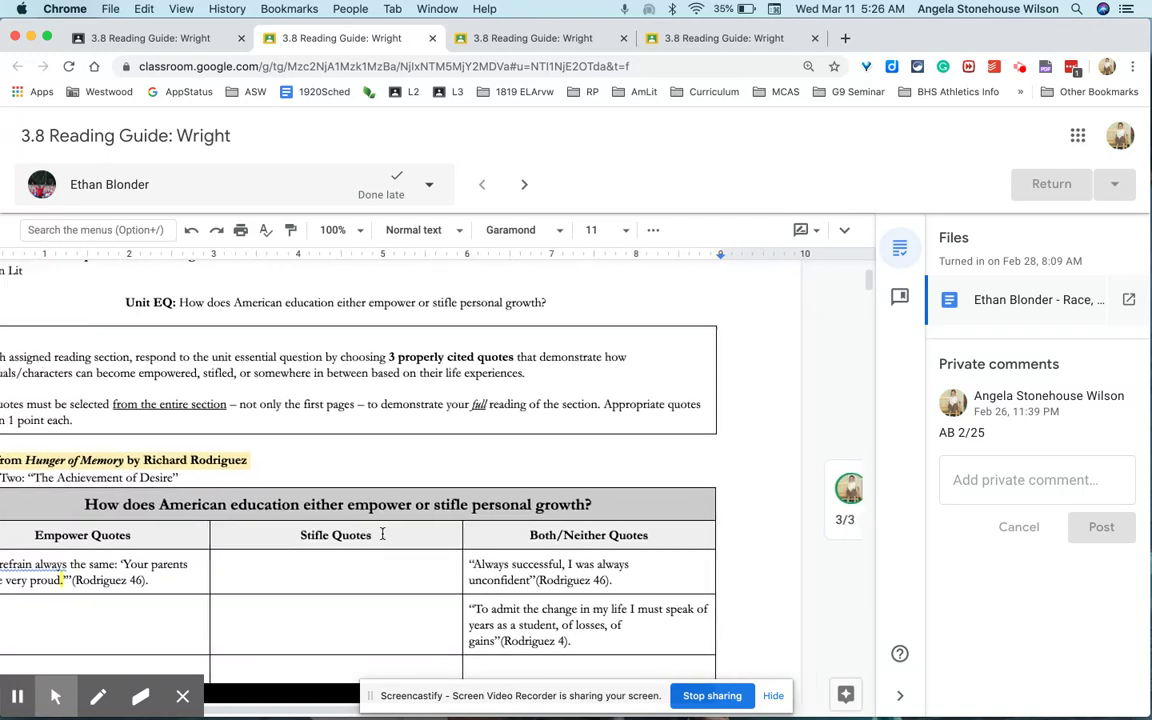
scroll(382, 534, "left", 3)
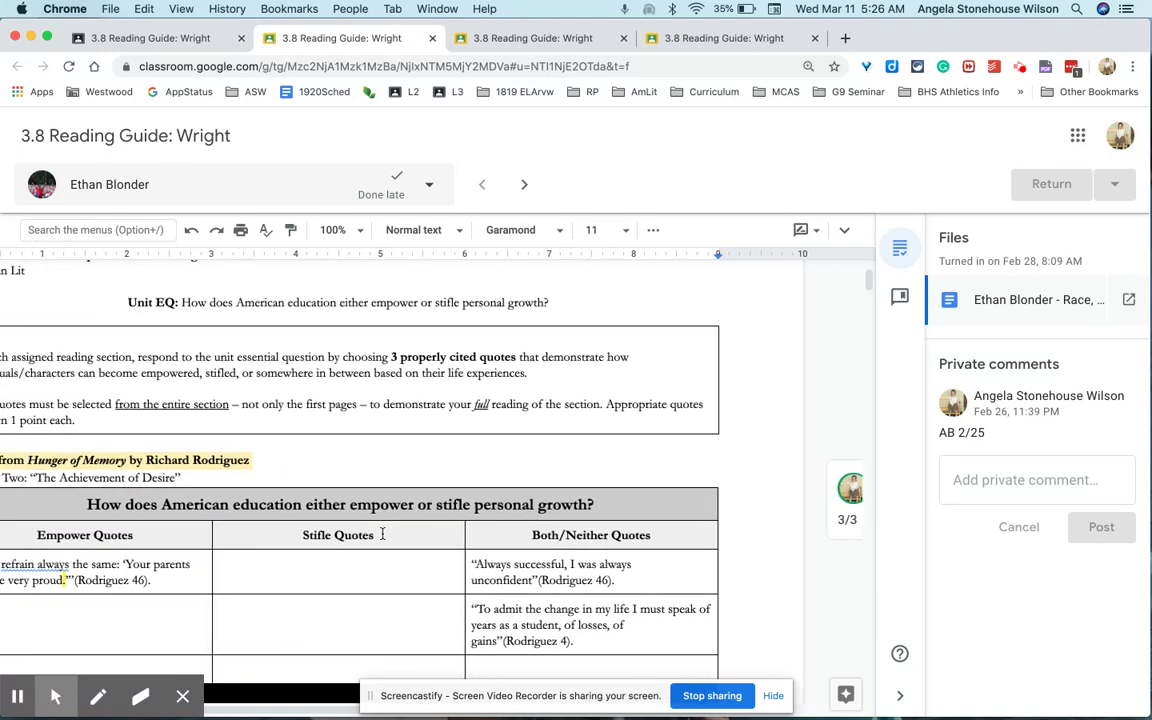
scroll(382, 534, "down", 5)
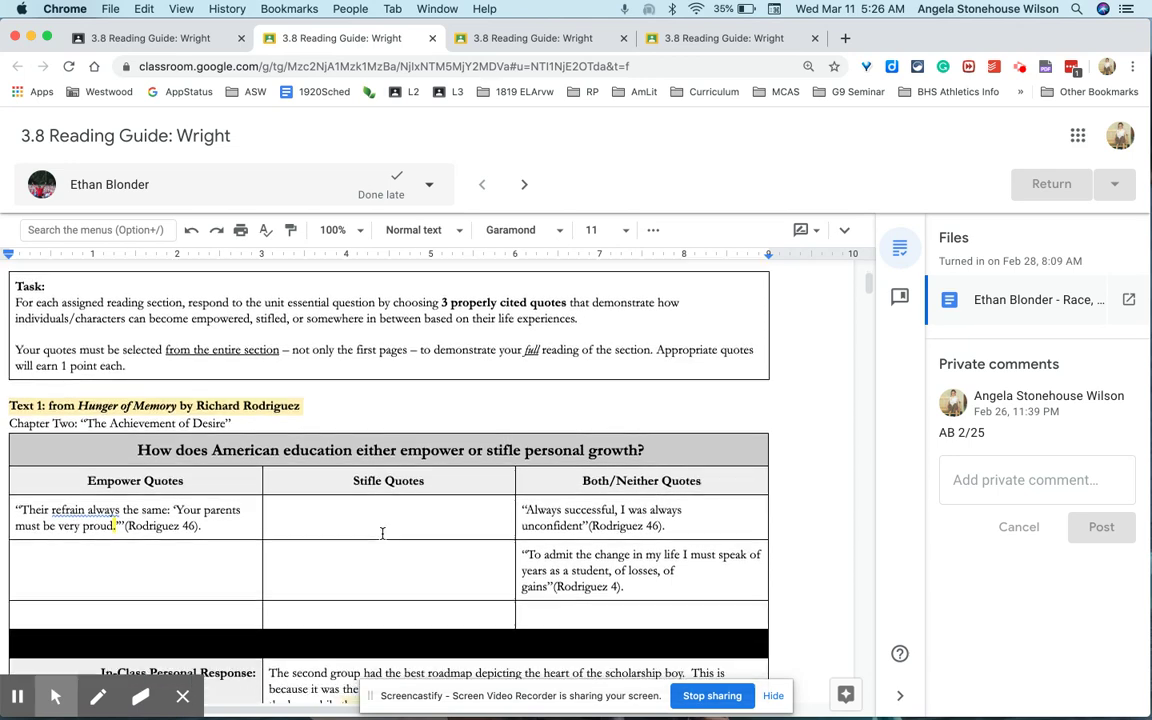
scroll(382, 534, "down", 2)
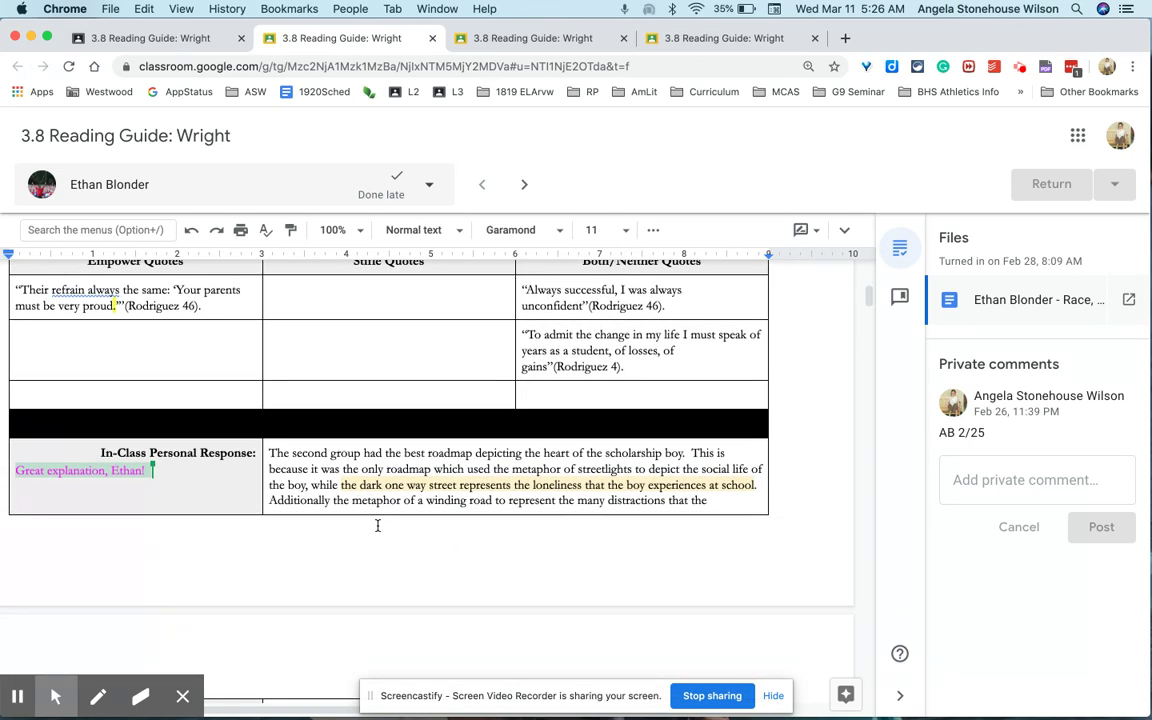
scroll(378, 522, "down", 1)
scroll(369, 479, "down", 1)
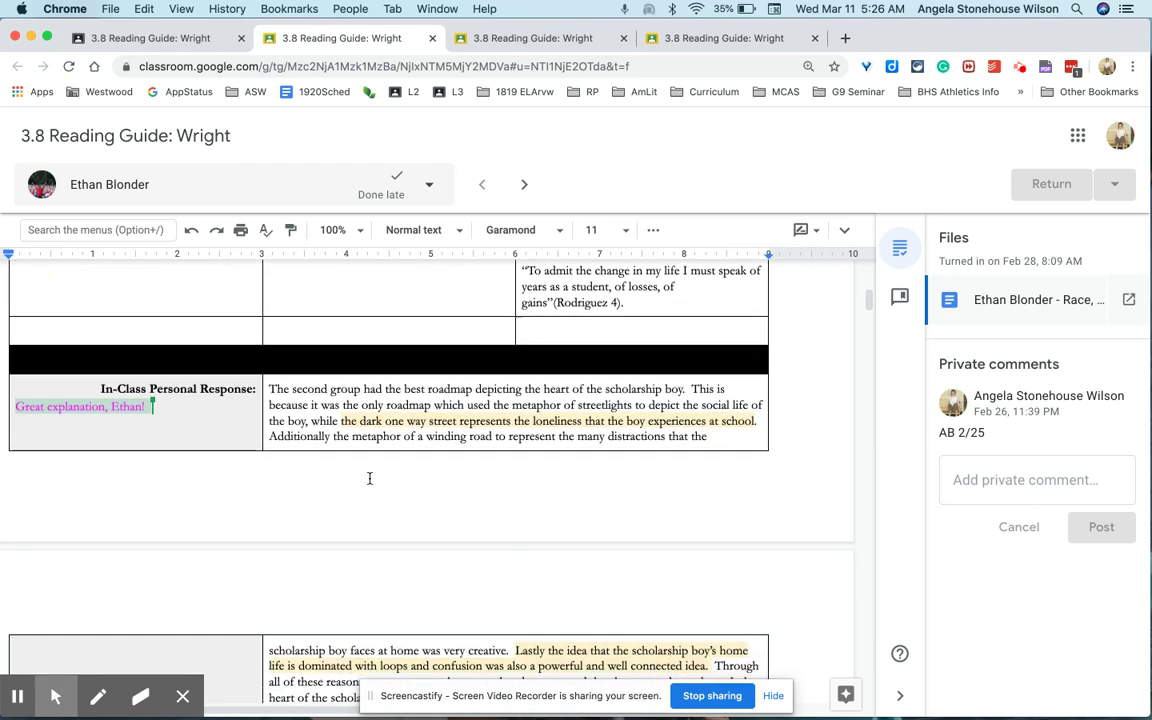
scroll(369, 478, "down", 1)
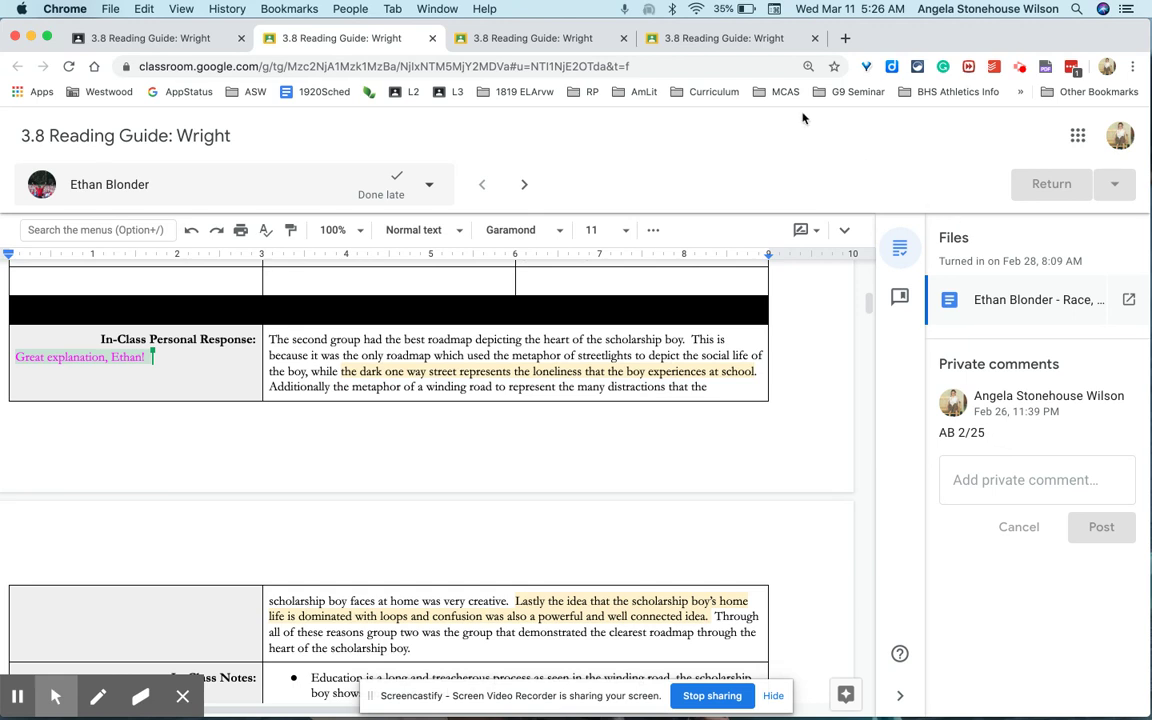
Switch to the last open student submission of the reading guide and put its document in Suggesting mode
left_click(685, 42)
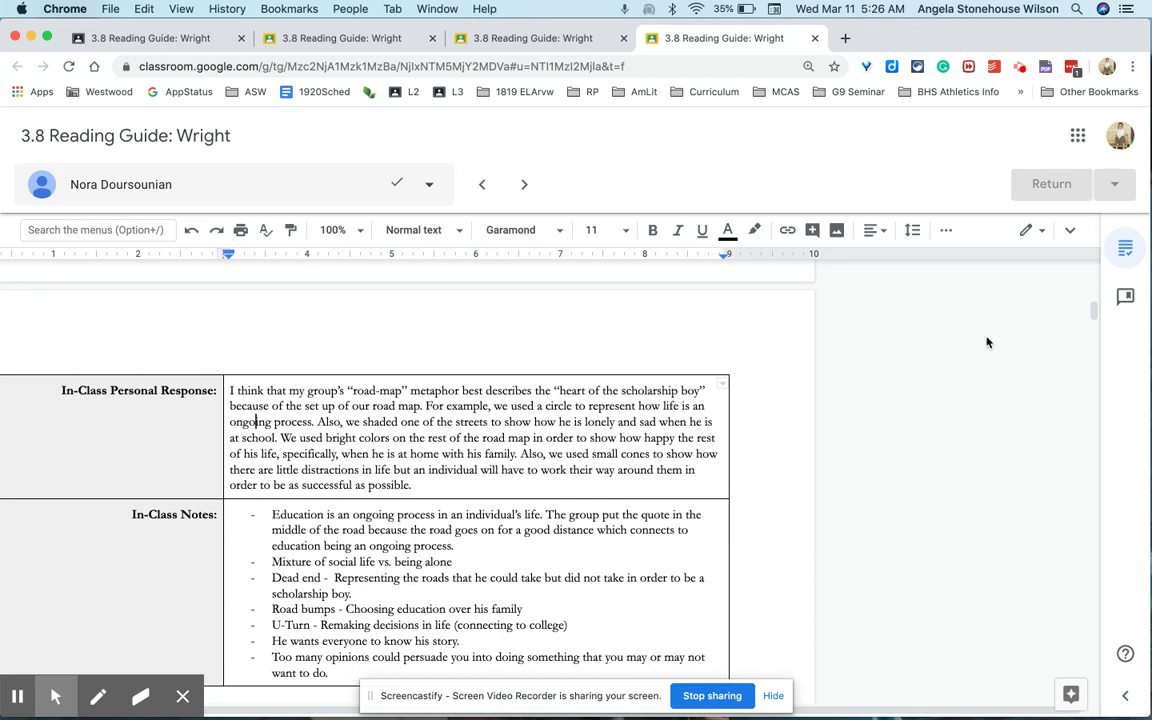
left_click(1028, 232)
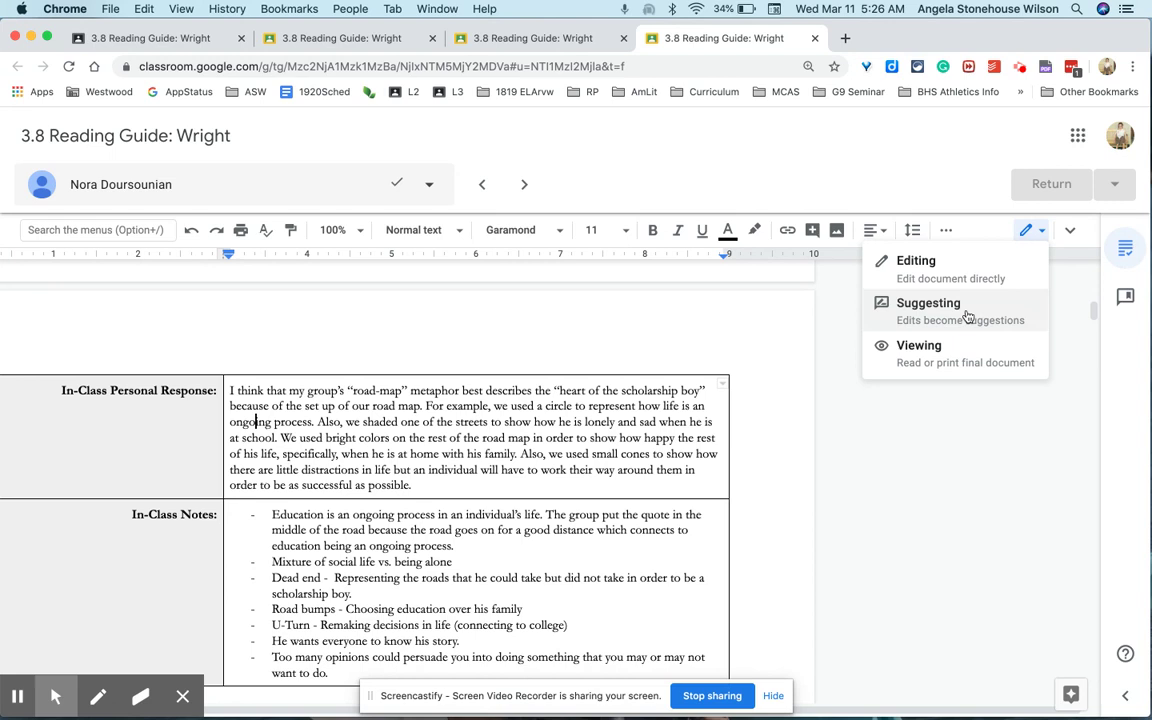
left_click(928, 306)
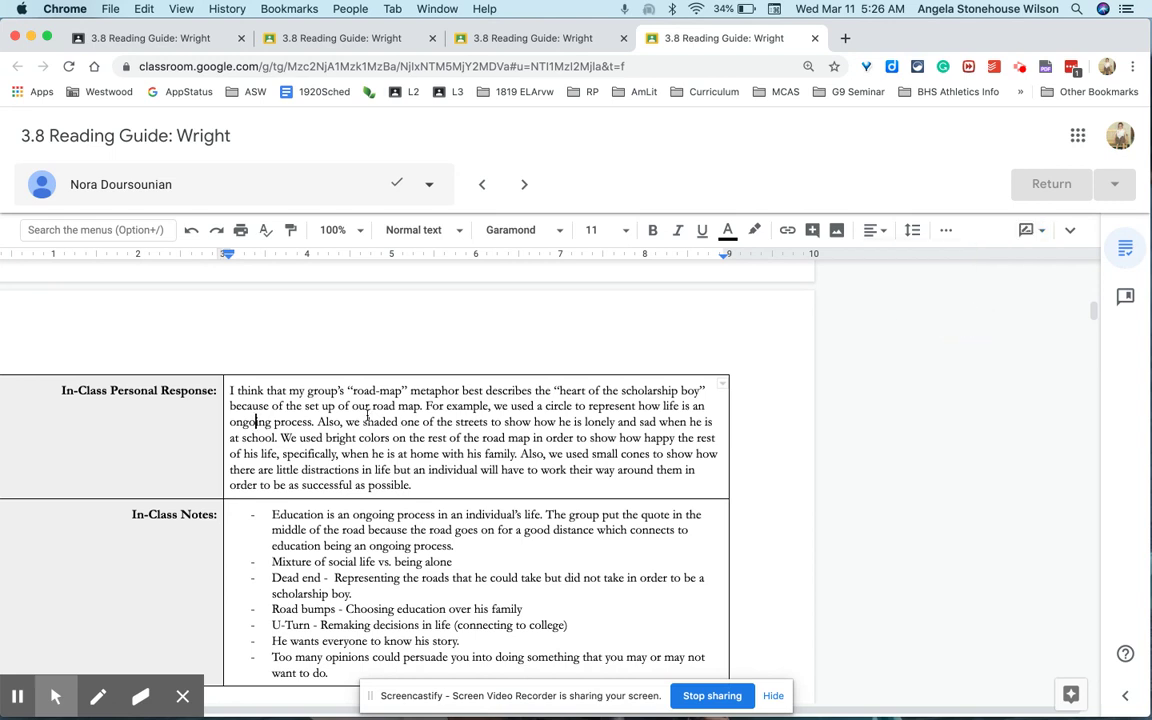
Suggest a strikethrough on "I think" at the start of the In-Class Personal Response and reject that suggestion
left_click(230, 390)
left_click_drag(229, 390, 262, 396)
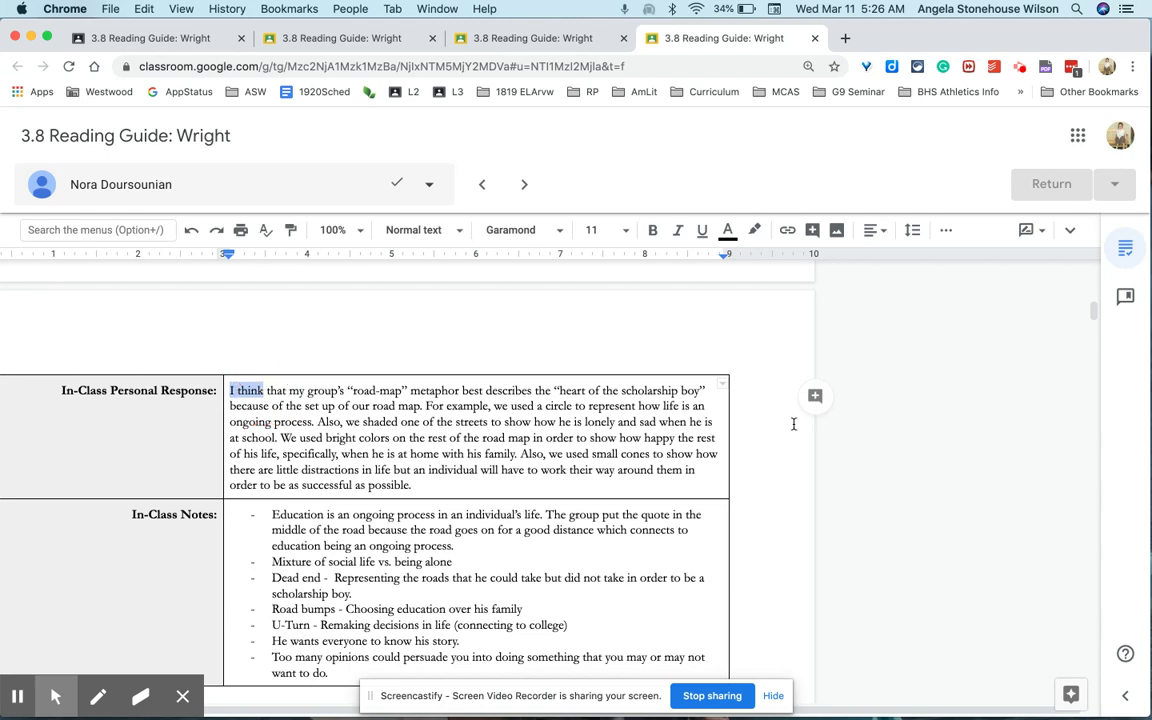
key("super+shift+x")
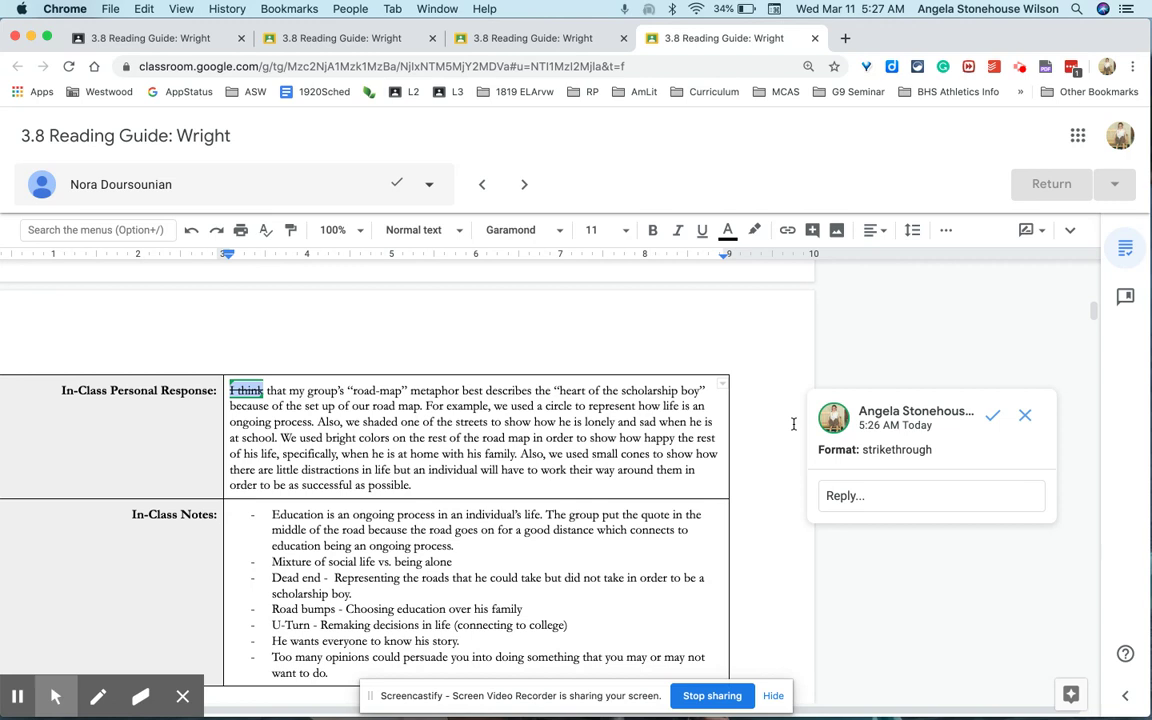
left_click(1024, 416)
Return the document to Editing mode and strike through "I think that" at the start of the In-Class Personal Response
left_click(1030, 231)
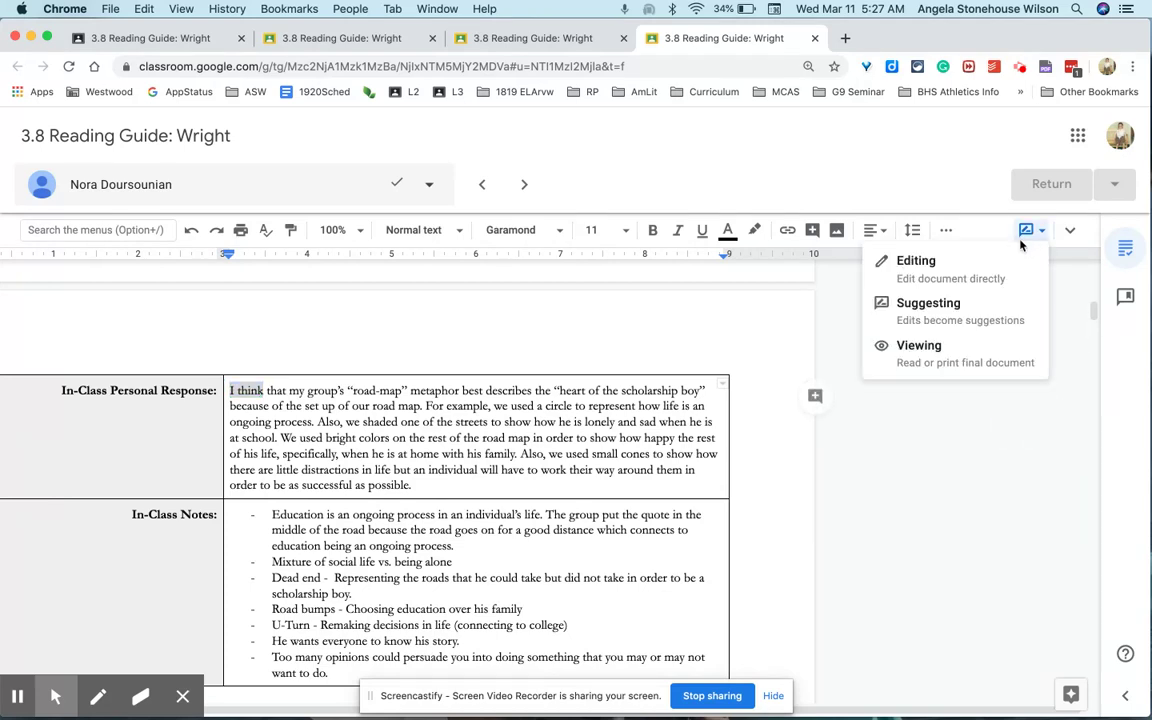
left_click(955, 284)
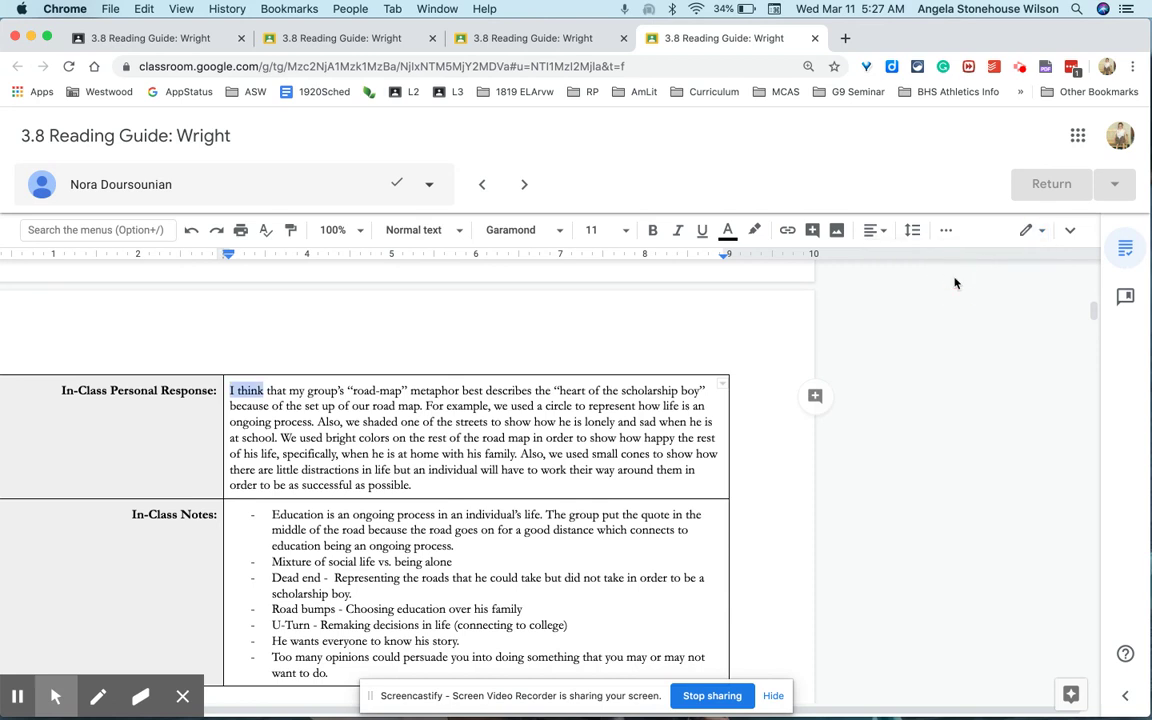
key("super+shift+x")
key("shift+Right")
key("shift+Right")
key("shift+Right")
key("shift+Right")
key("shift+Right")
key("shift+Right")
key("shift+Right")
key("shift+Right")
key("shift+Left")
key("shift+Left")
key("shift+Left")
key("super+shift+x")
Post the saved "EDIT: delete anything that has a strikethrough" comment on the struck-through words
left_click(815, 395)
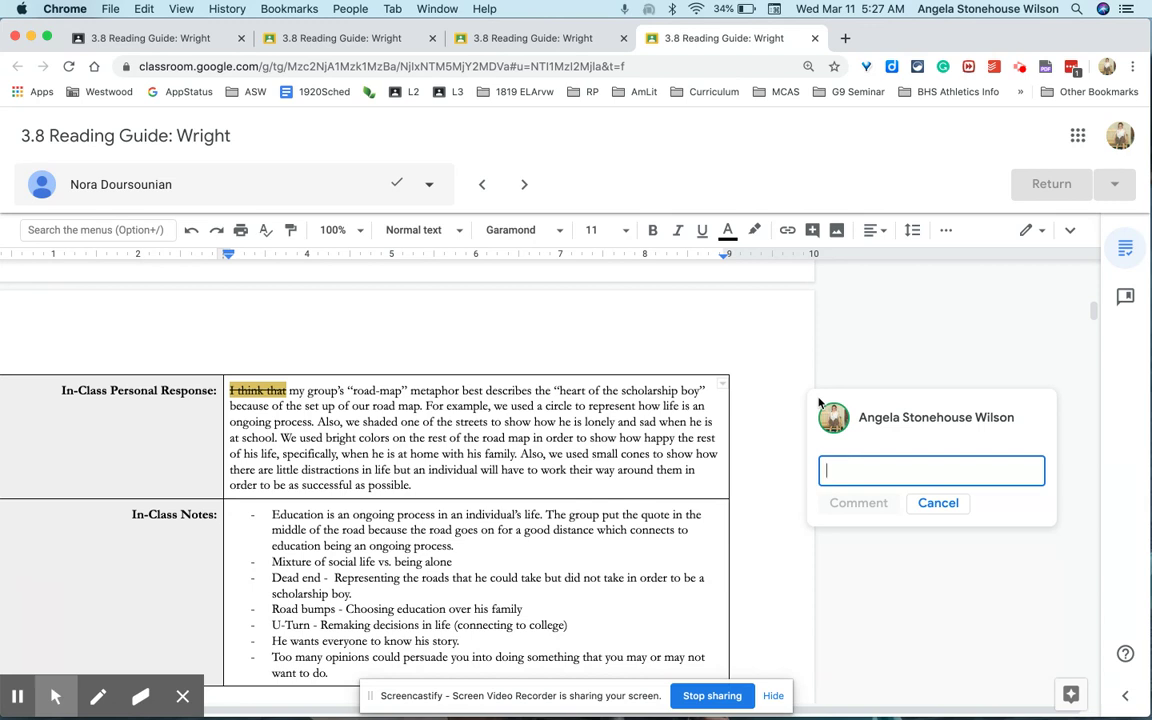
type("strike")
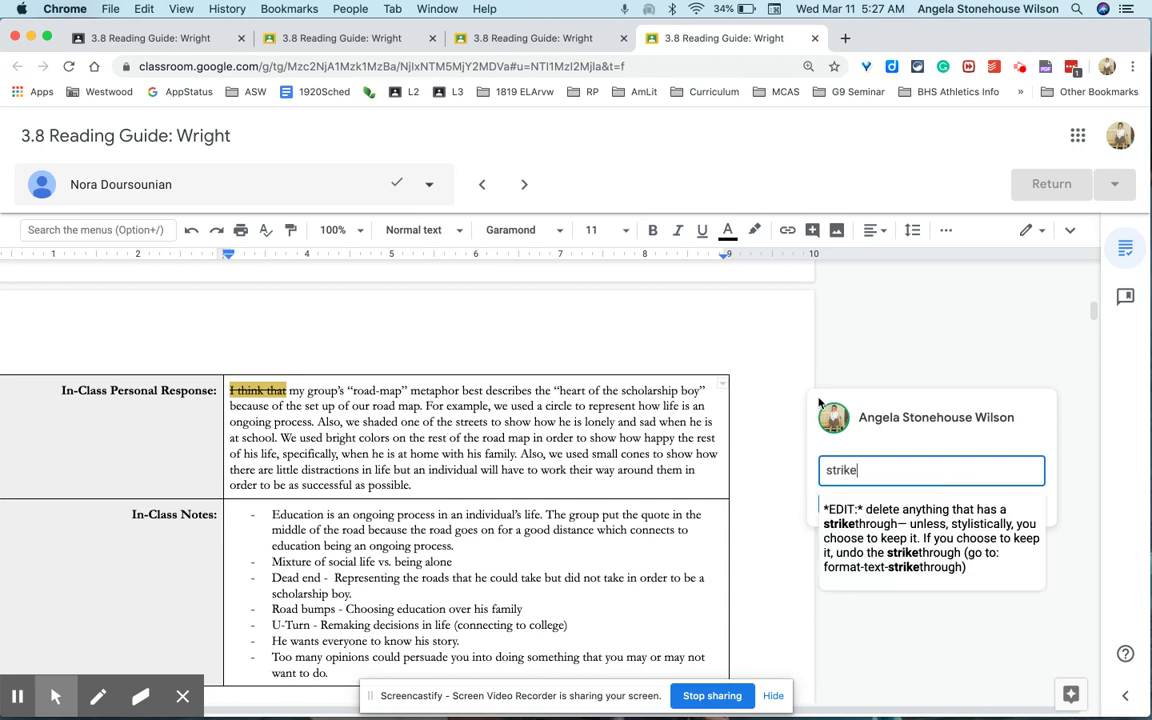
left_click(948, 523)
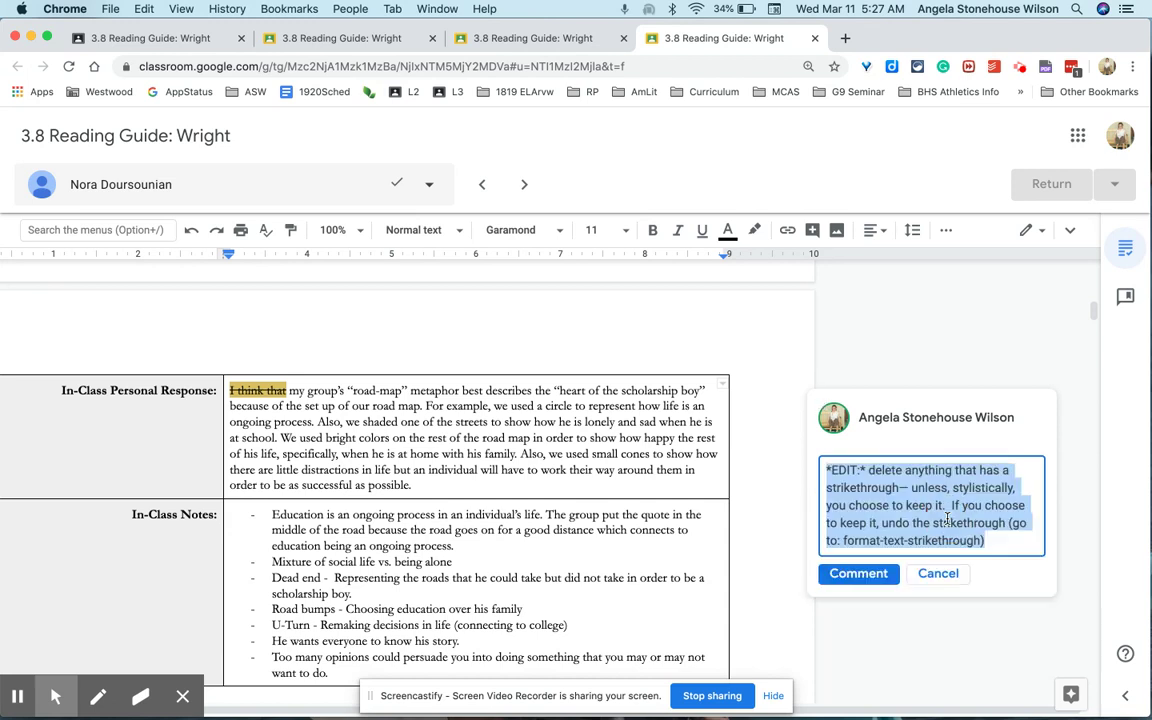
left_click(858, 575)
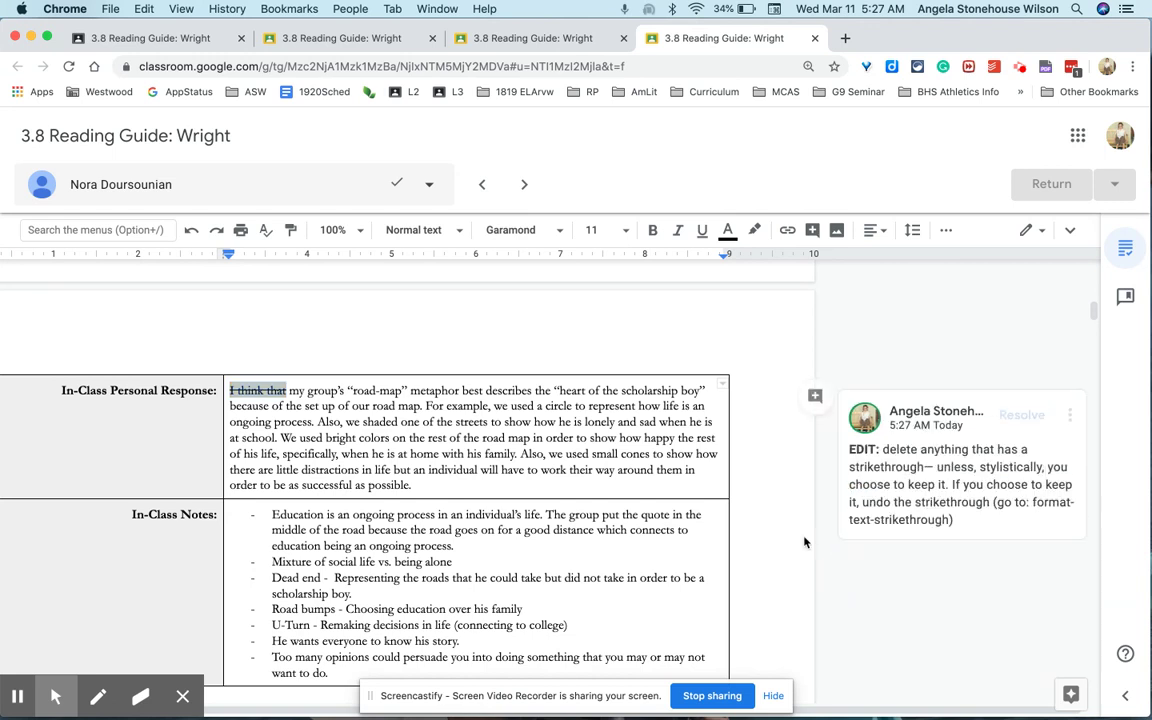
Highlight the word "my" in the first sentence of the In-Class Personal Response in bright yellow
left_click_drag(290, 390, 300, 390)
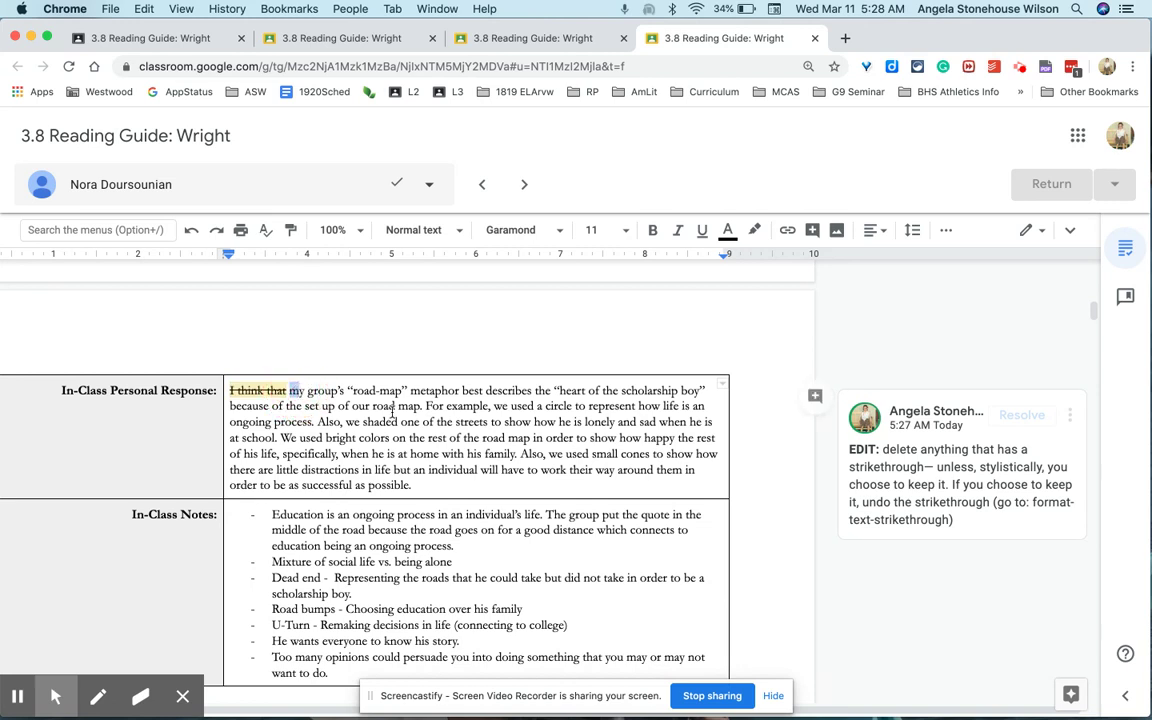
left_click(754, 232)
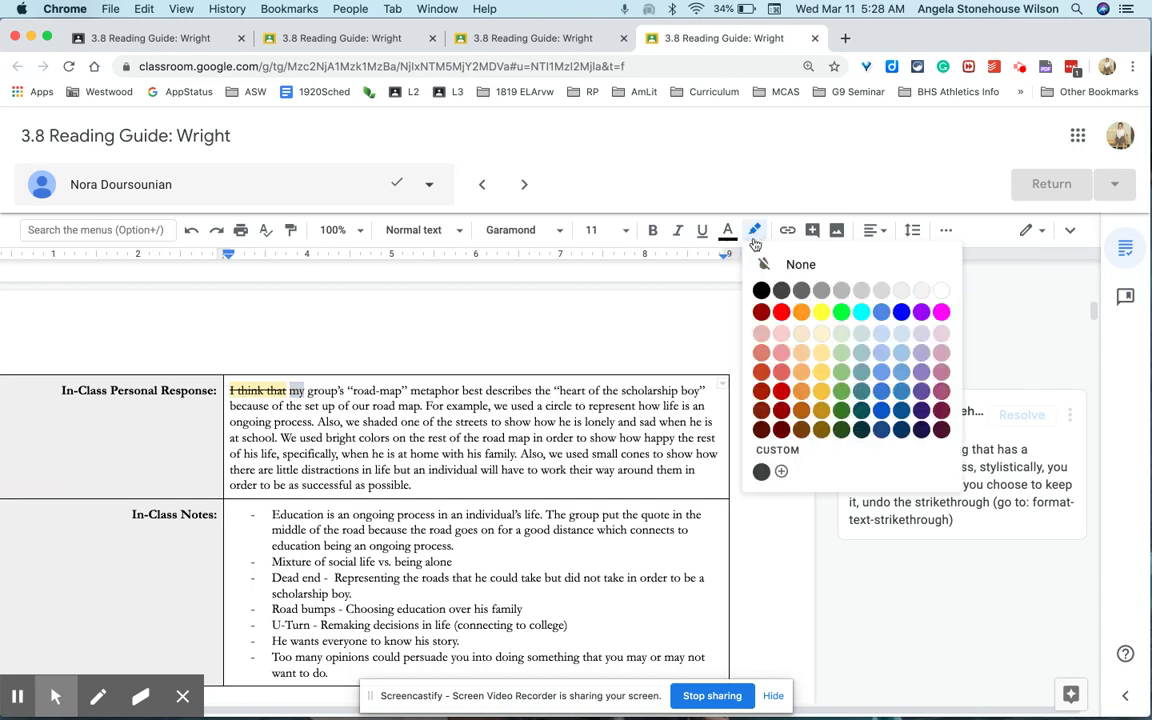
left_click(821, 313)
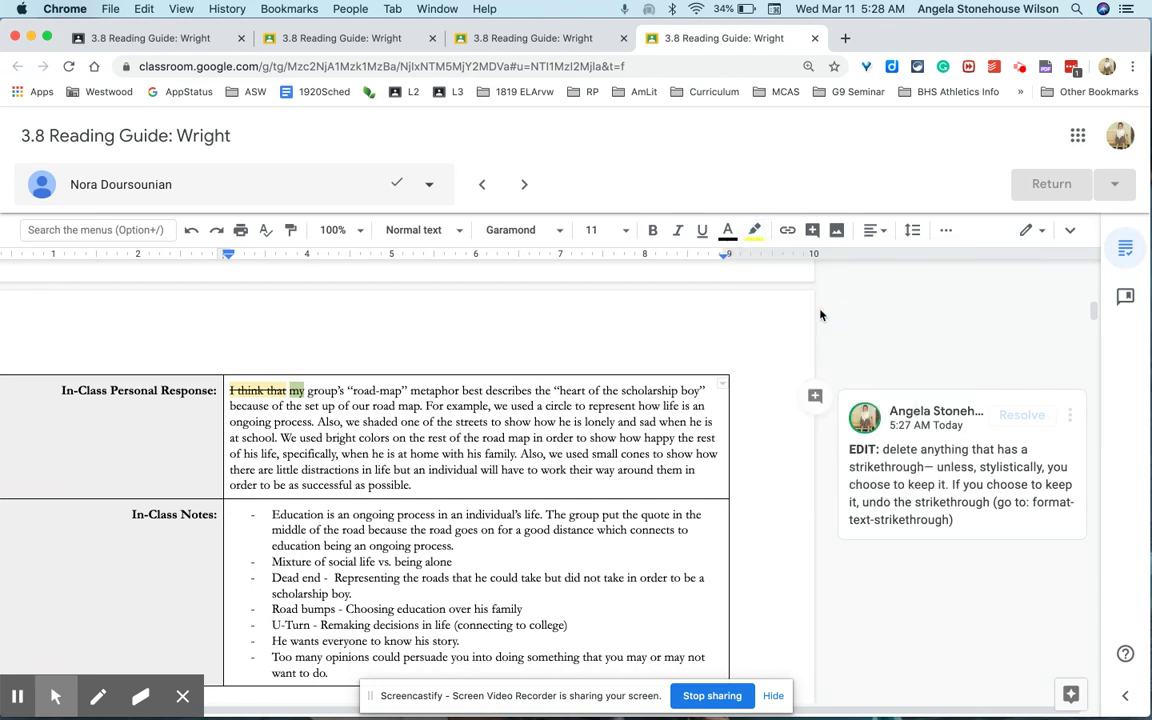
Post the saved "EDIT: yellow highlights= something you need to edit" comment on the highlighted word "my"
left_click(815, 396)
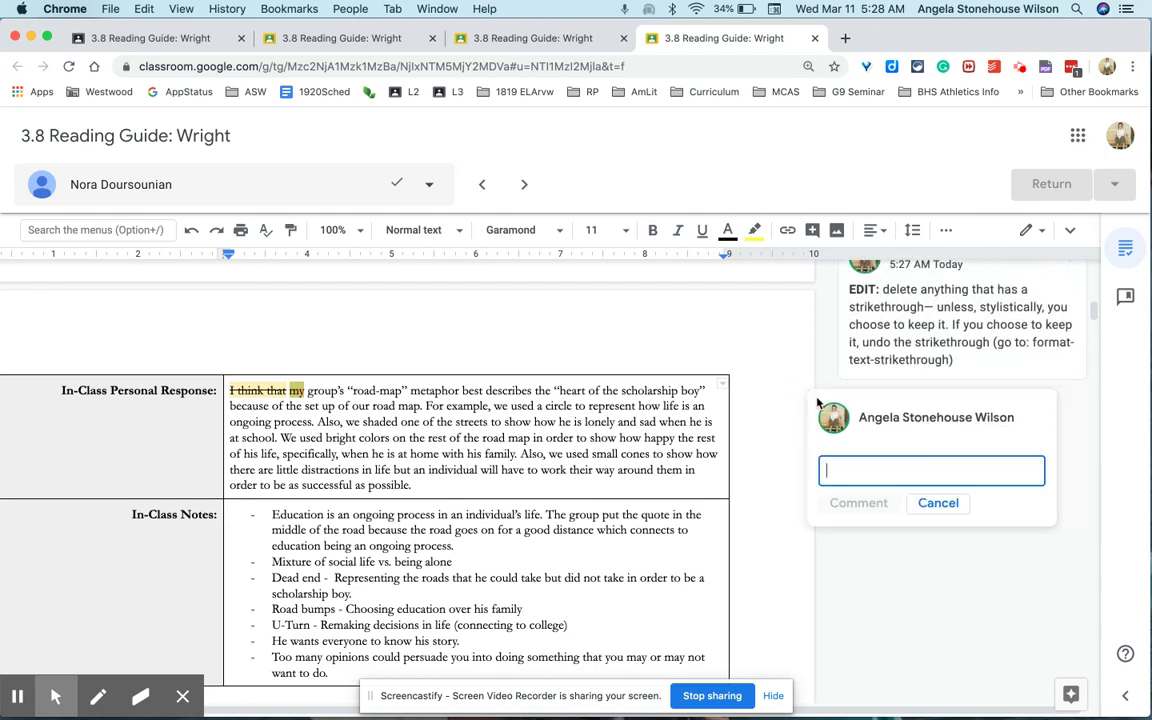
type("yellow")
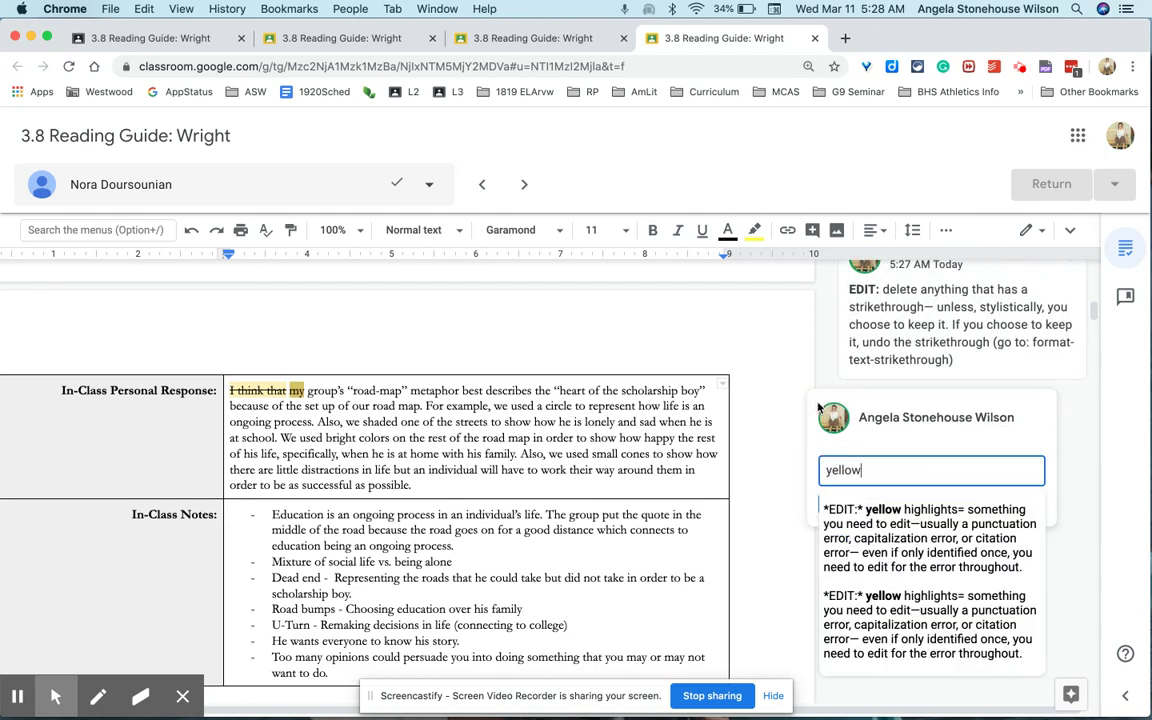
left_click(912, 565)
left_click(861, 594)
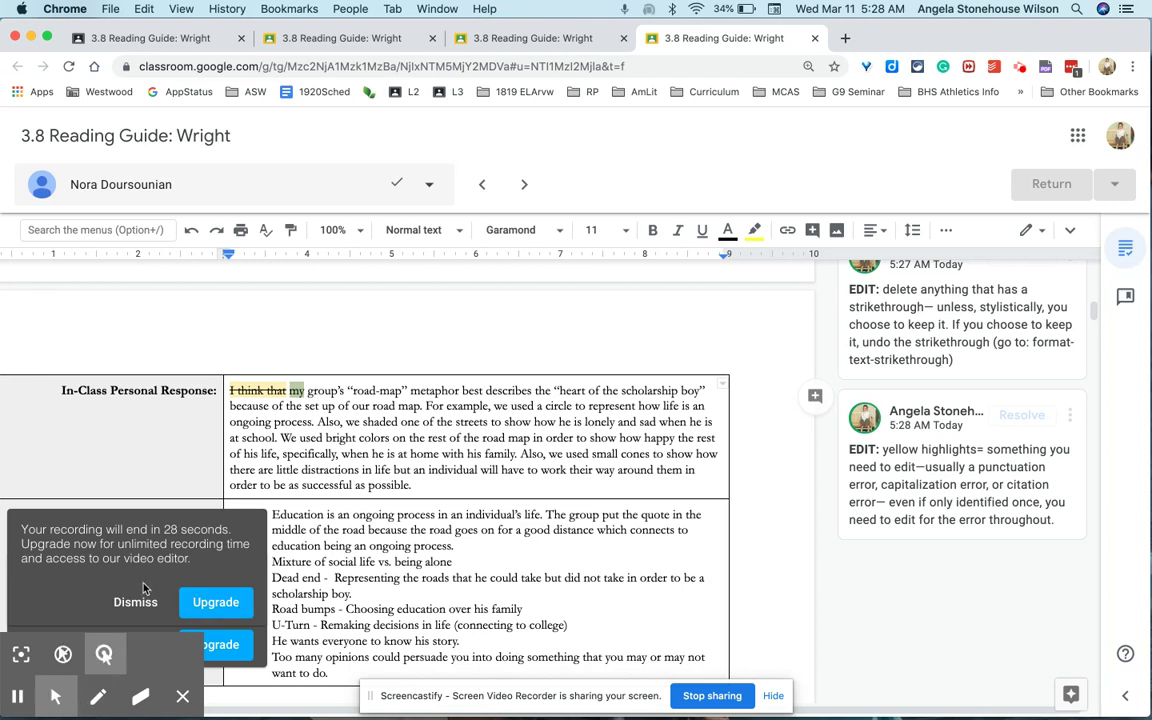
left_click(135, 602)
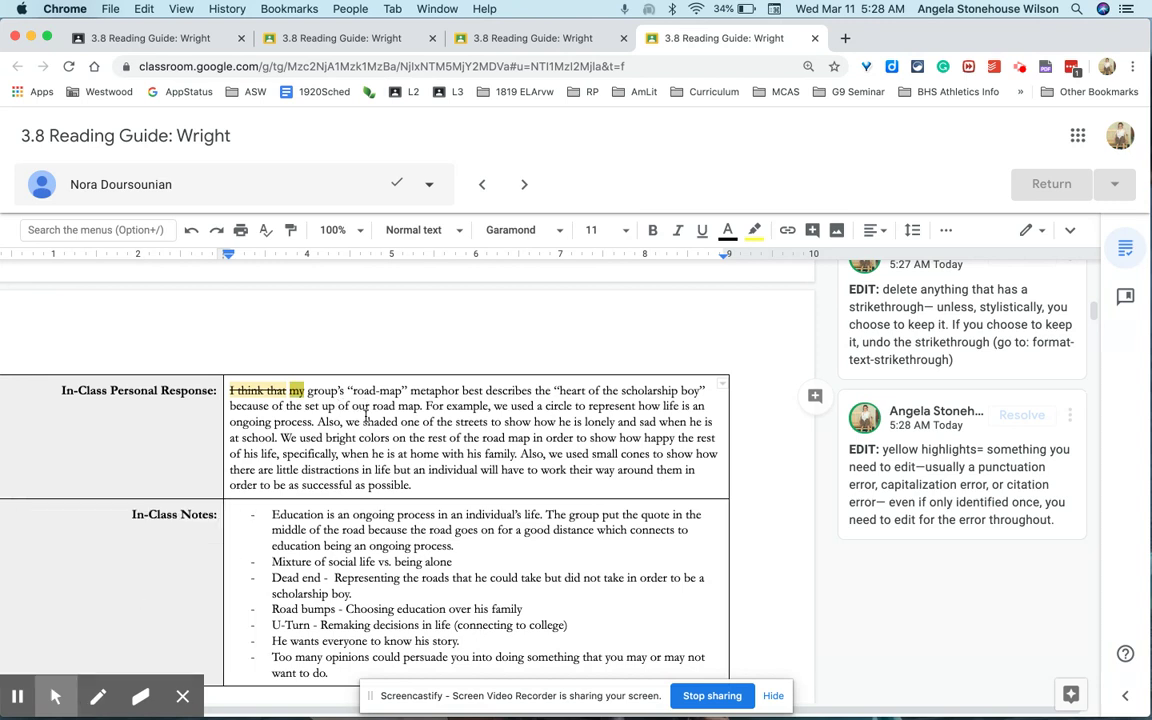
Start a new comment on the "In-Class Personal Response:" label in the table
scroll(58, 394, "left", 3)
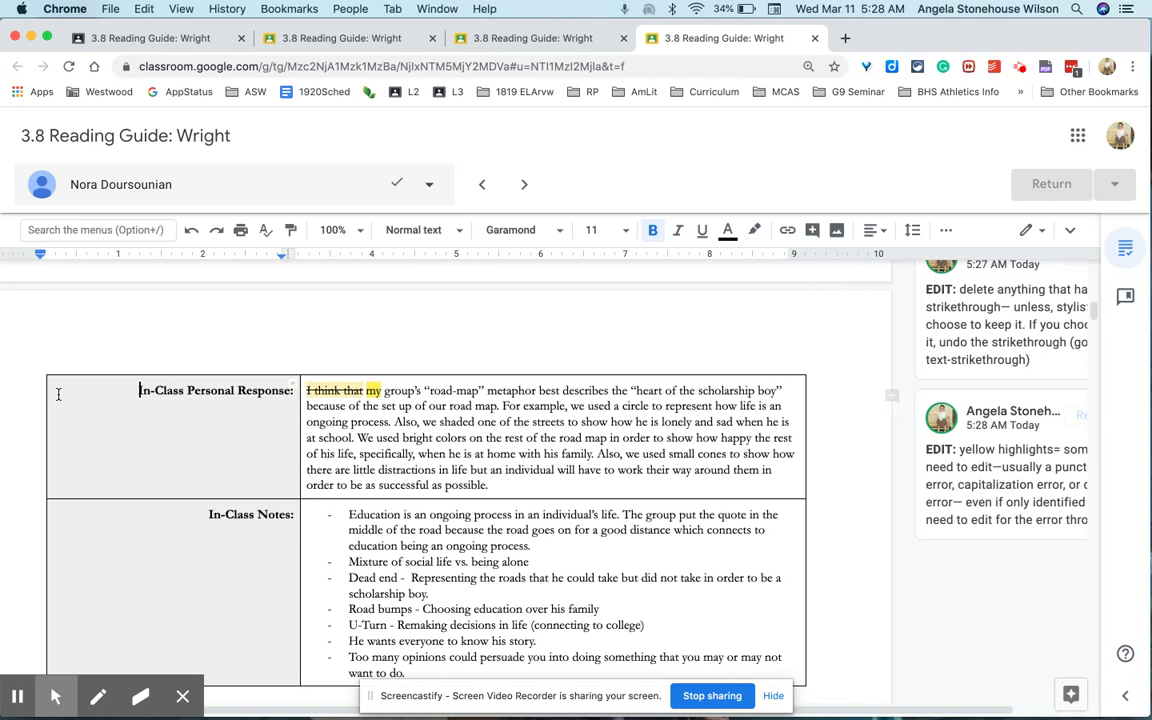
left_click(58, 394)
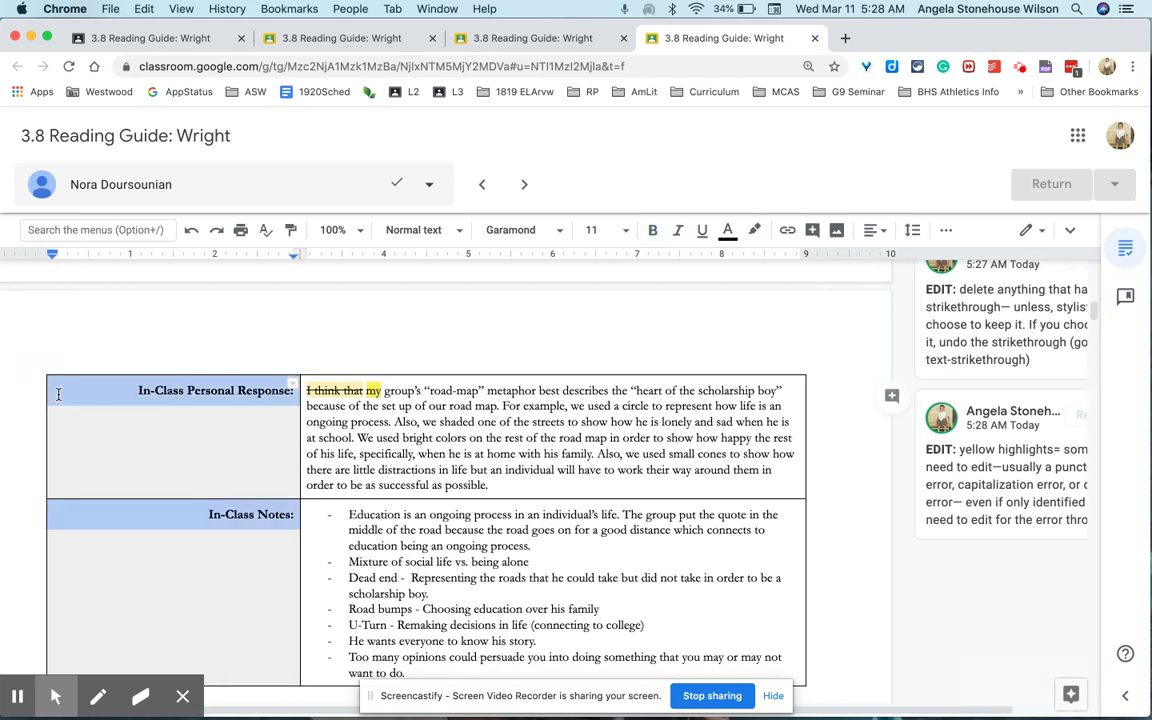
left_click(58, 394)
left_click(130, 395)
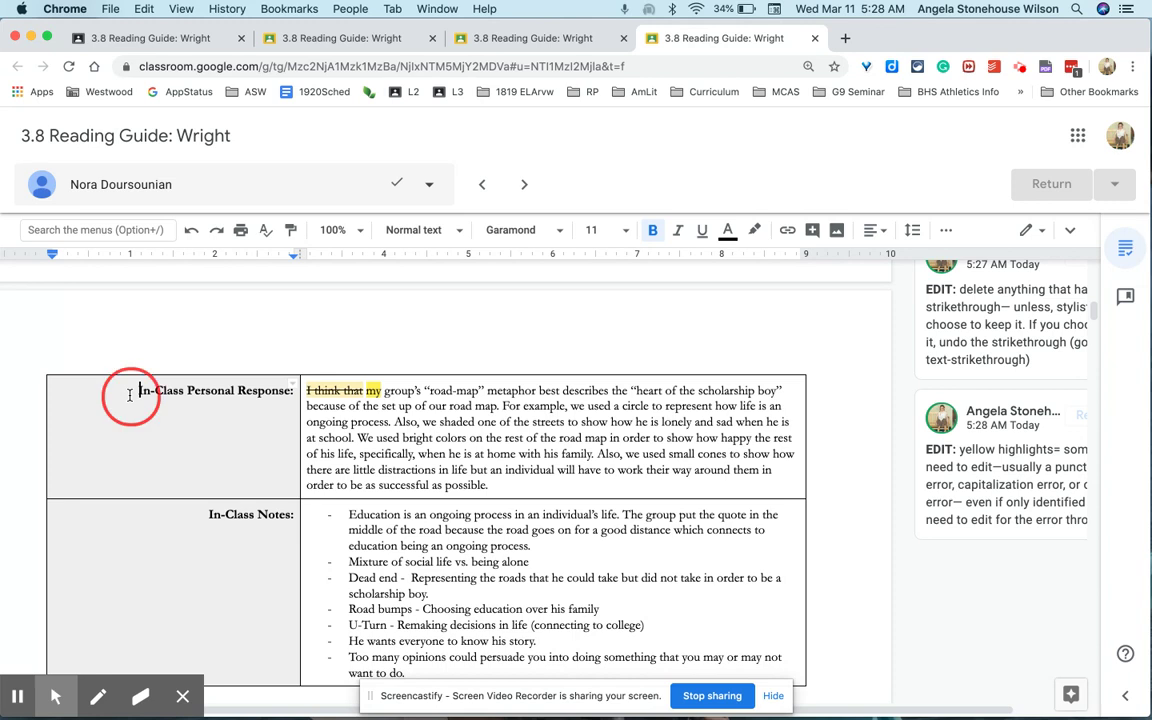
left_click_drag(130, 395, 295, 395)
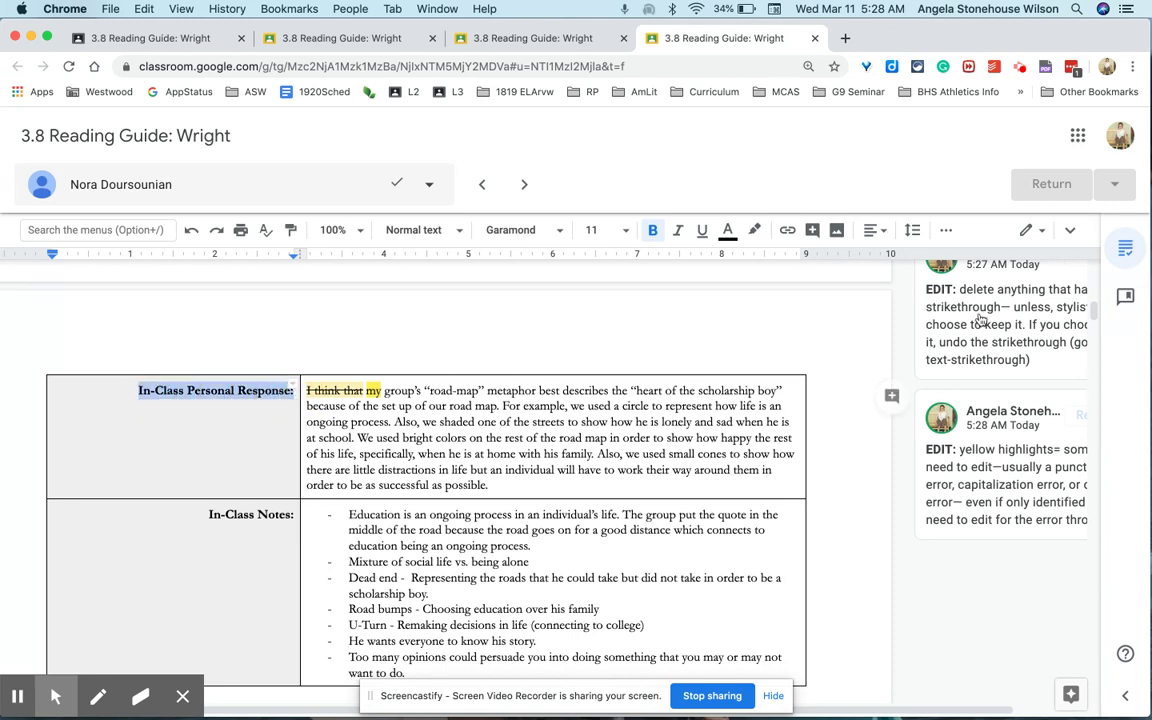
left_click(893, 396)
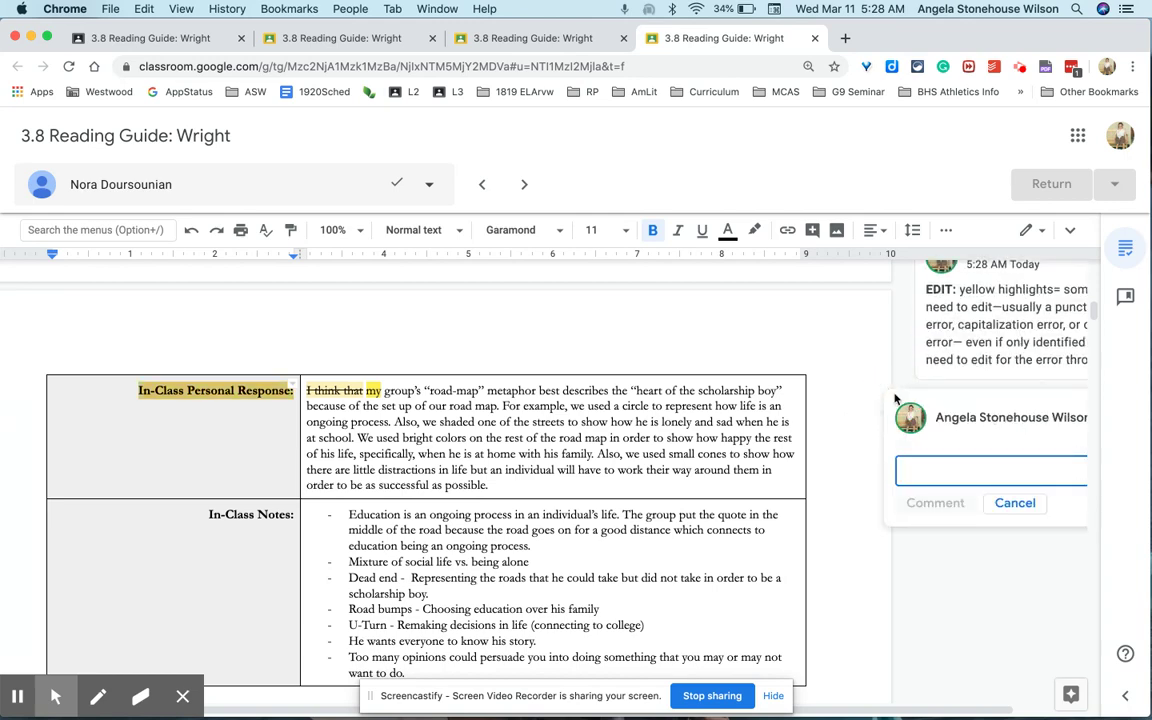